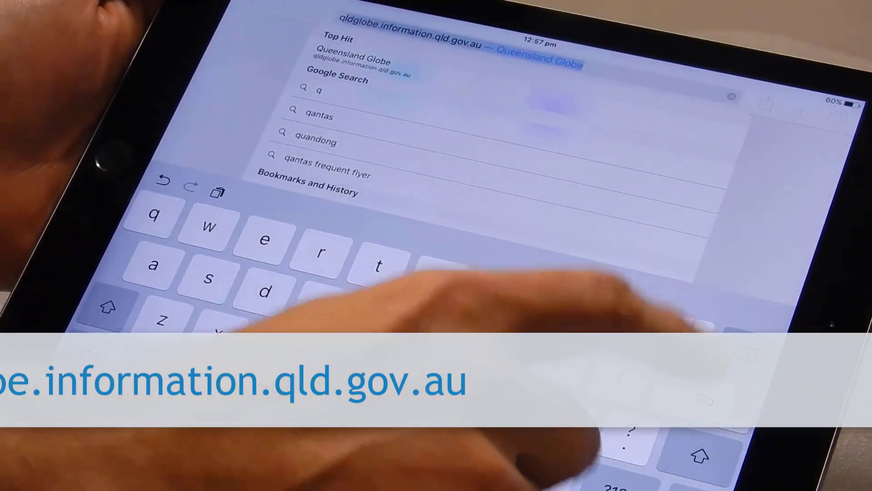
# Load qldglobe.information.qld.gov.au in the browser.
pyautogui.click(704, 399)
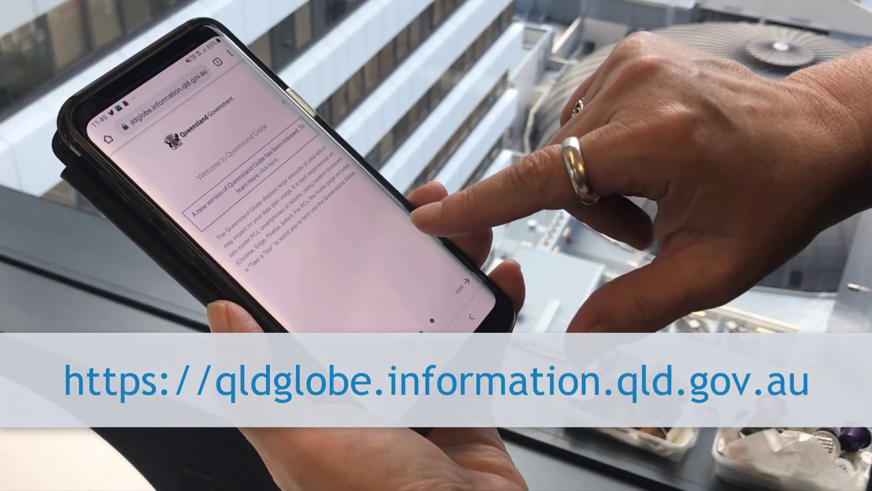
# Move past the welcome screen and agree to the terms of use.
pyautogui.click(454, 285)
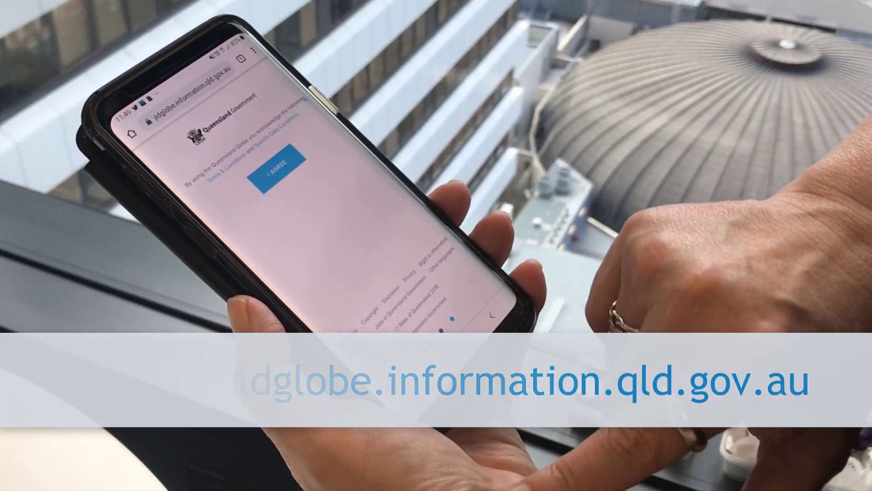
pyautogui.click(279, 172)
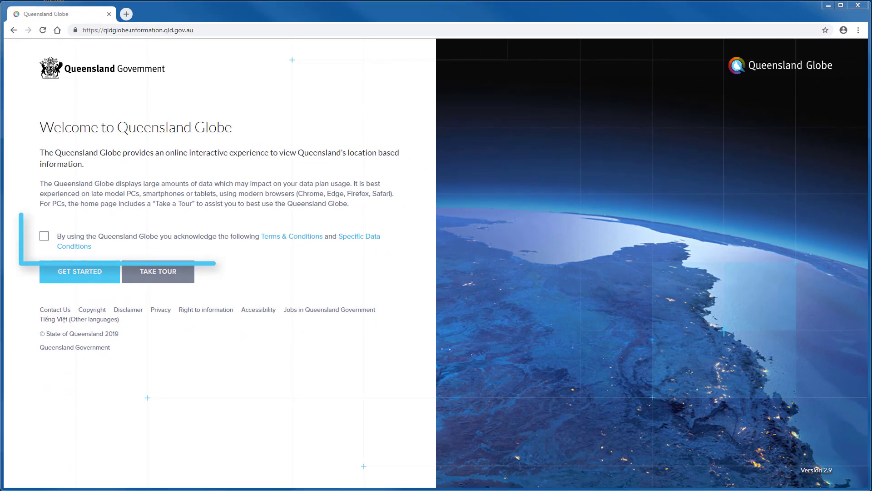
# Acknowledge the Terms & Conditions and start the guided tour.
pyautogui.click(46, 240)
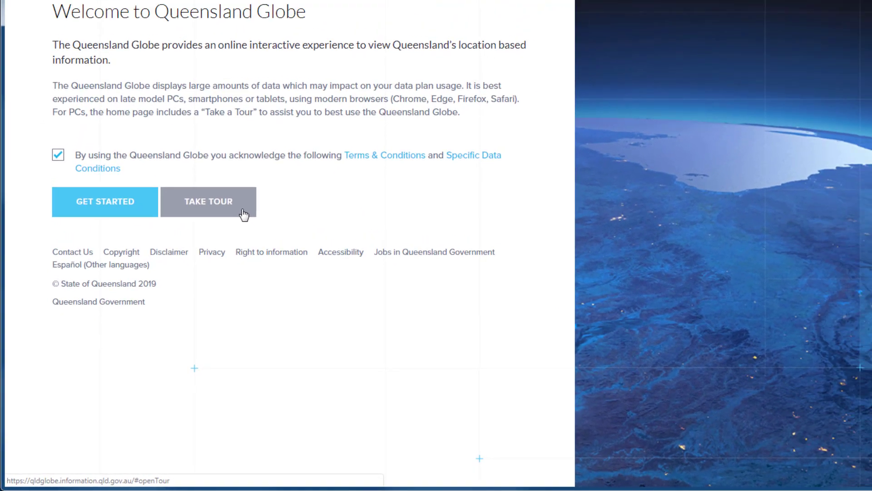
pyautogui.click(244, 214)
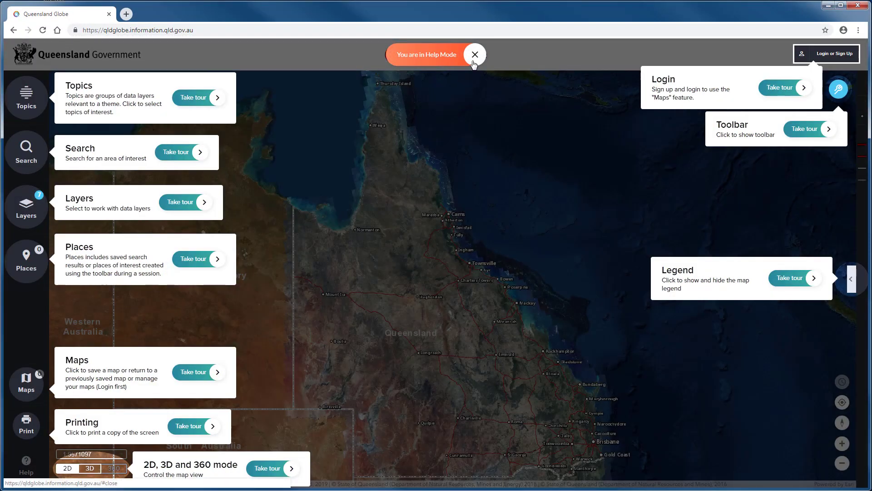
# Close the 'You are in Help Mode' banner.
pyautogui.click(473, 62)
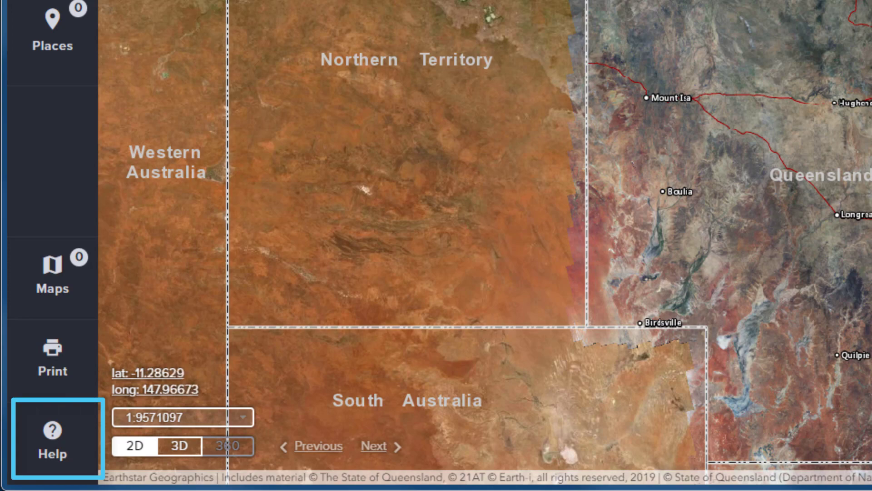
pyautogui.click(52, 439)
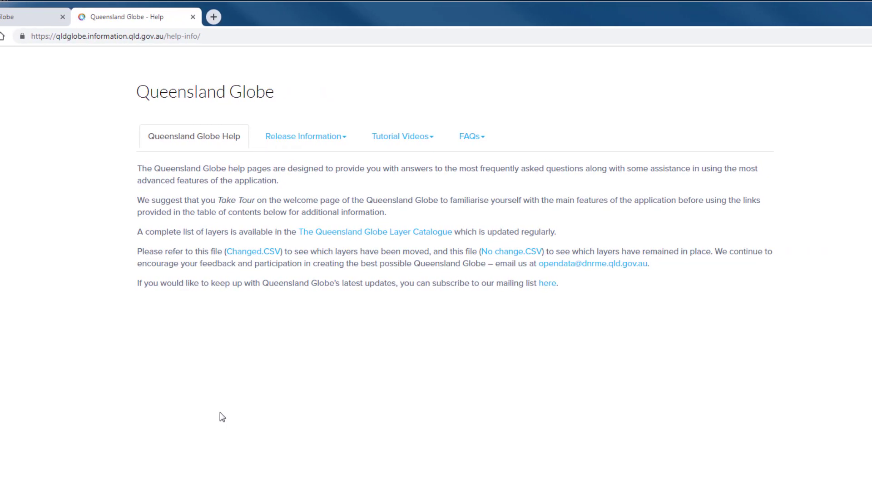
pyautogui.click(321, 145)
pyautogui.click(406, 144)
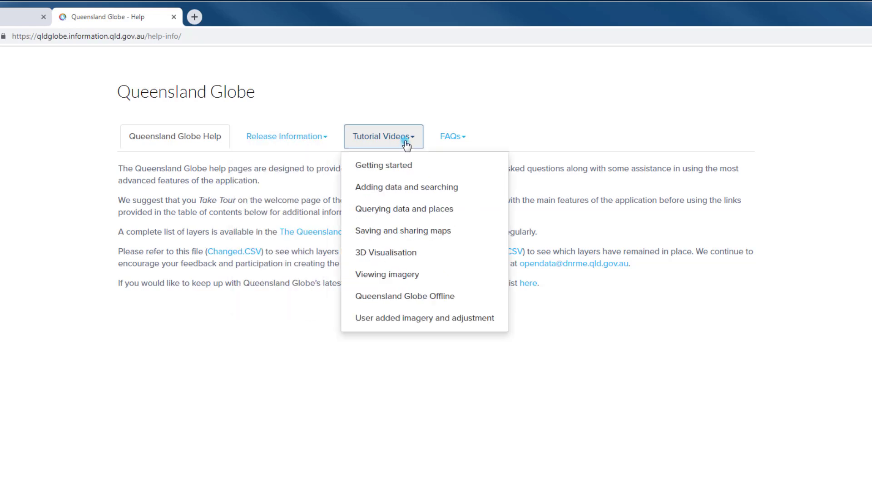
pyautogui.click(472, 143)
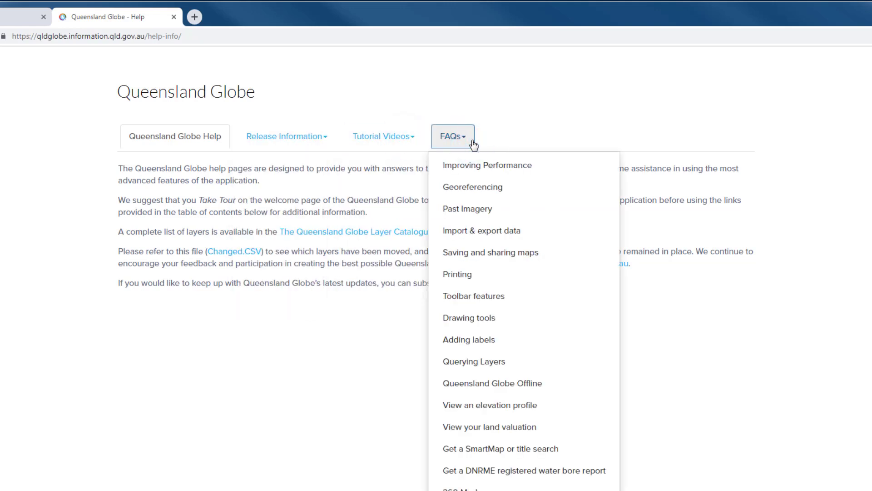
pyautogui.click(174, 17)
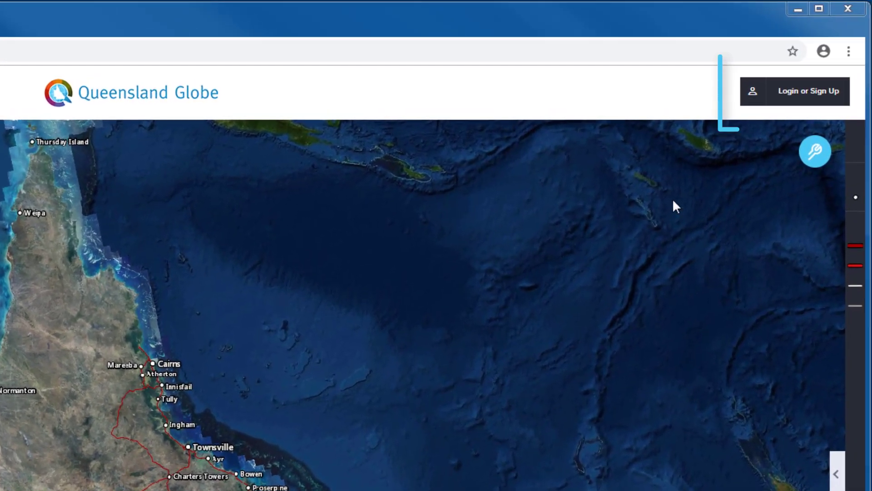
# Show the login and sign-up options, then zoom in toward Mount Isa.
pyautogui.click(785, 107)
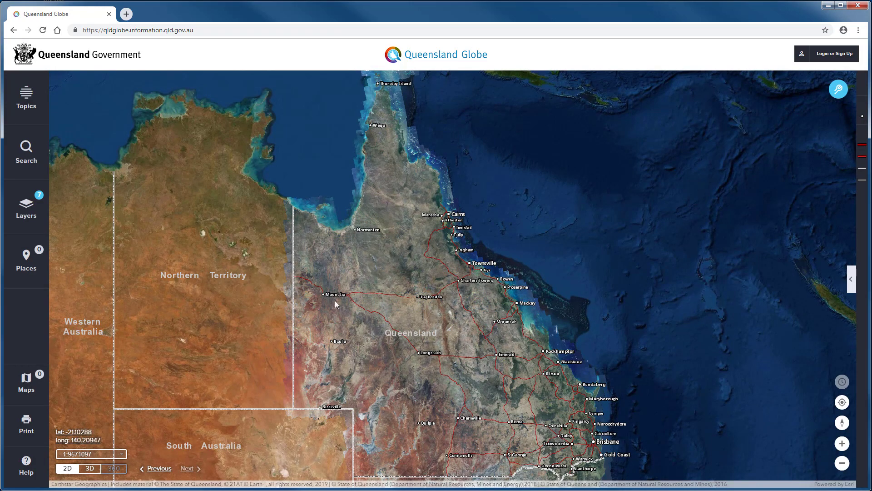
pyautogui.scroll(3, 332, 296)
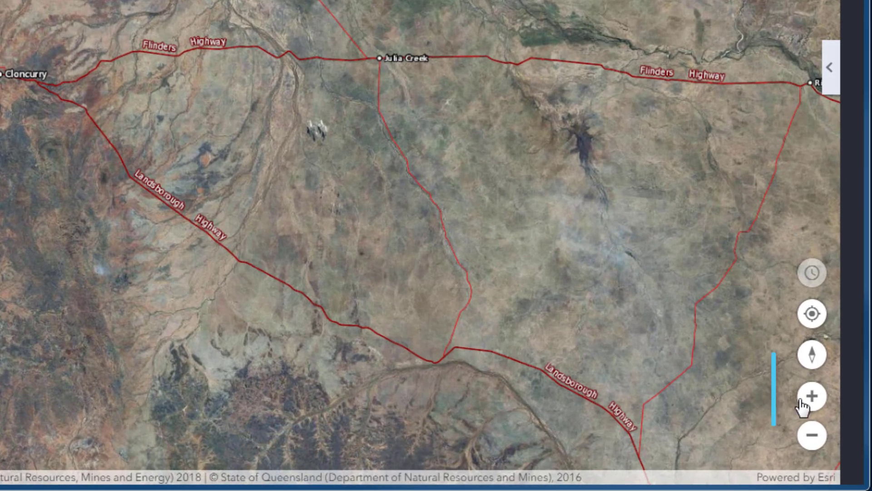
# Zoom the map out one step, then zoom in on Mount Isa.
pyautogui.click(811, 436)
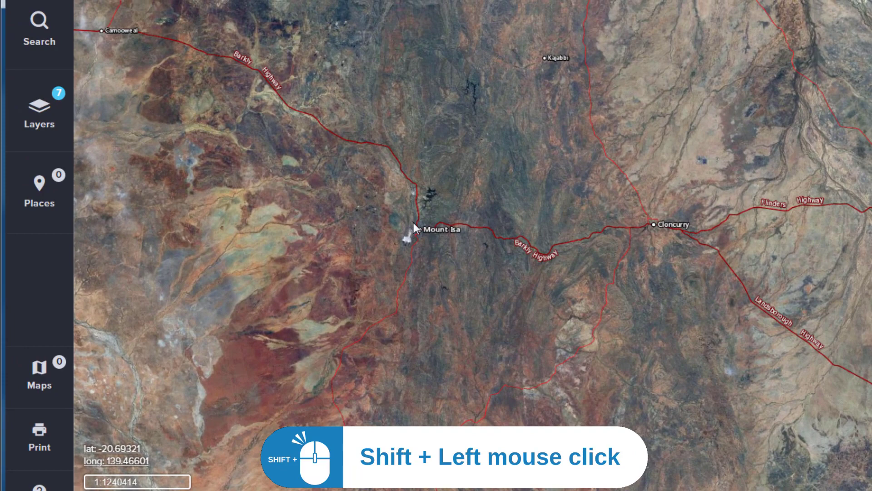
pyautogui.keyDown('shift'); pyautogui.click(413, 224); pyautogui.keyUp('shift')
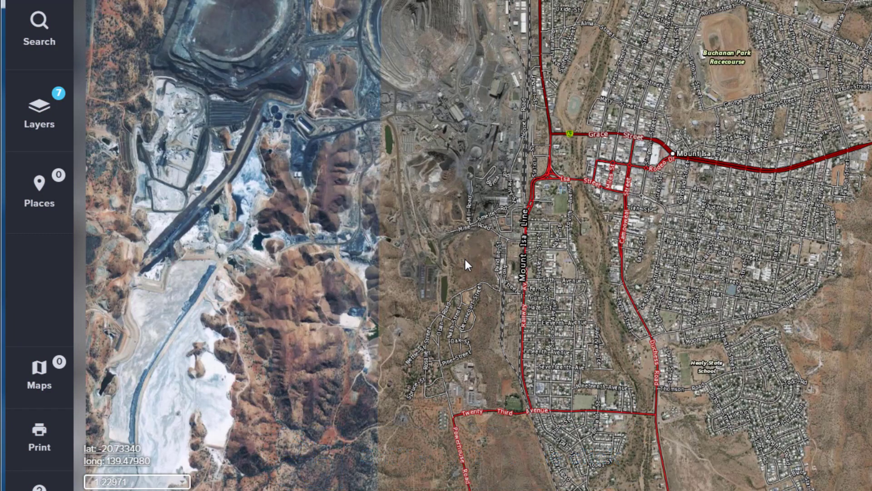
pyautogui.click(464, 257)
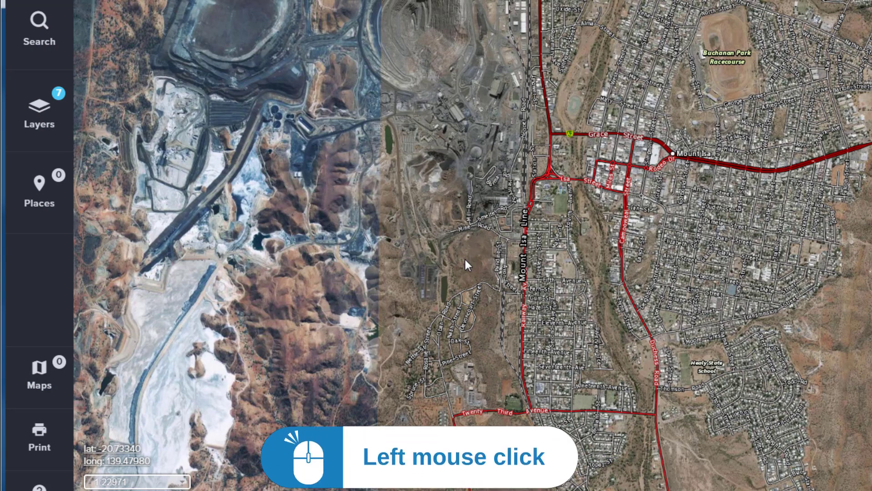
# Pan the map over Mount Isa and rotate it counterclockwise off north.
pyautogui.moveTo(533, 224); pyautogui.dragTo(626, 250)
pyautogui.moveTo(790, 135); pyautogui.dragTo(776, 246)
pyautogui.rightClick(713, 270)
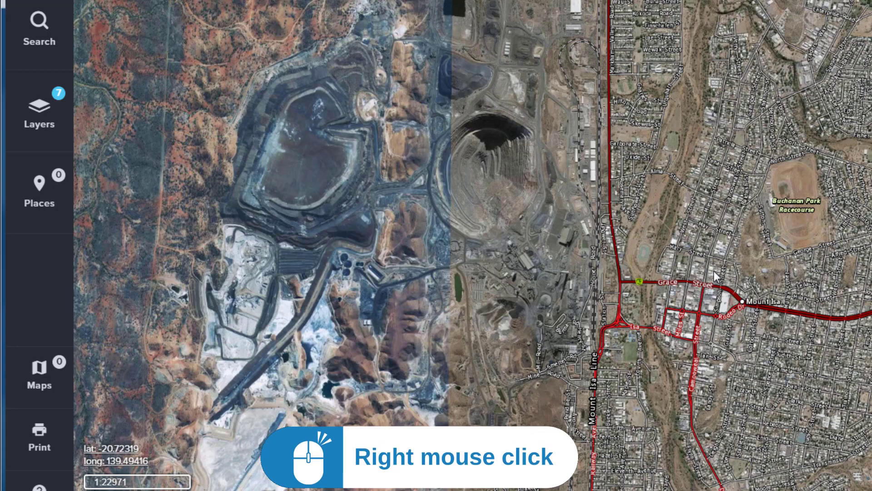
pyautogui.moveTo(742, 279); pyautogui.dragTo(680, 311)
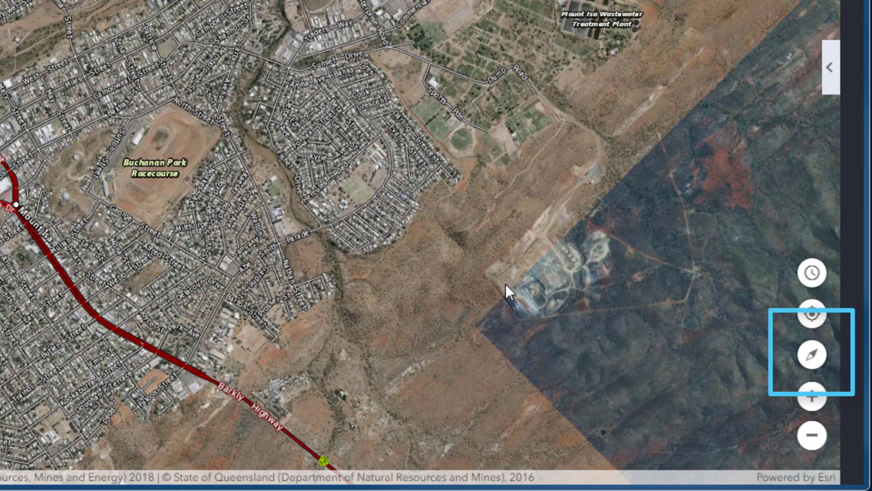
# Reset to north-up, then cycle the view through 3D and 360 back to 2D.
pyautogui.click(813, 357)
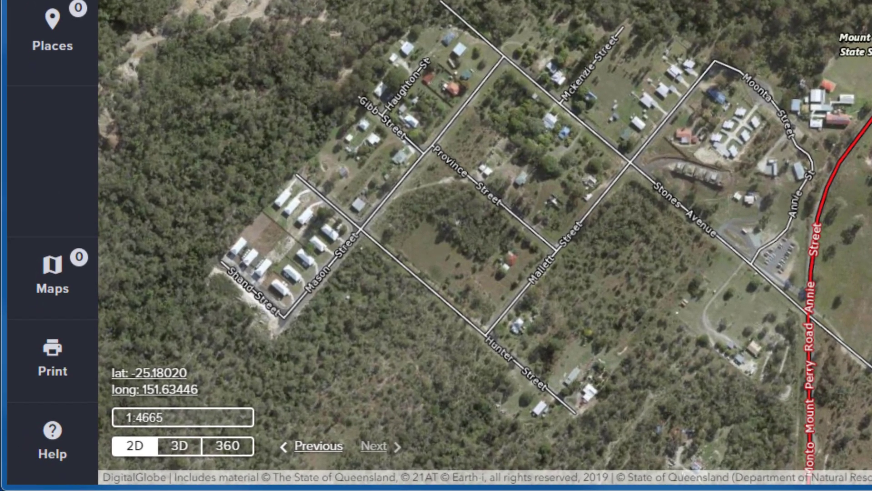
pyautogui.click(202, 460)
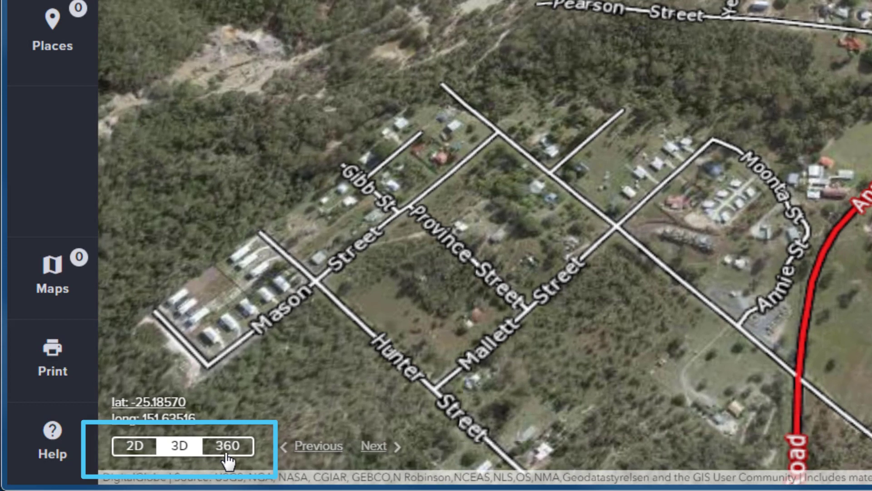
pyautogui.click(248, 455)
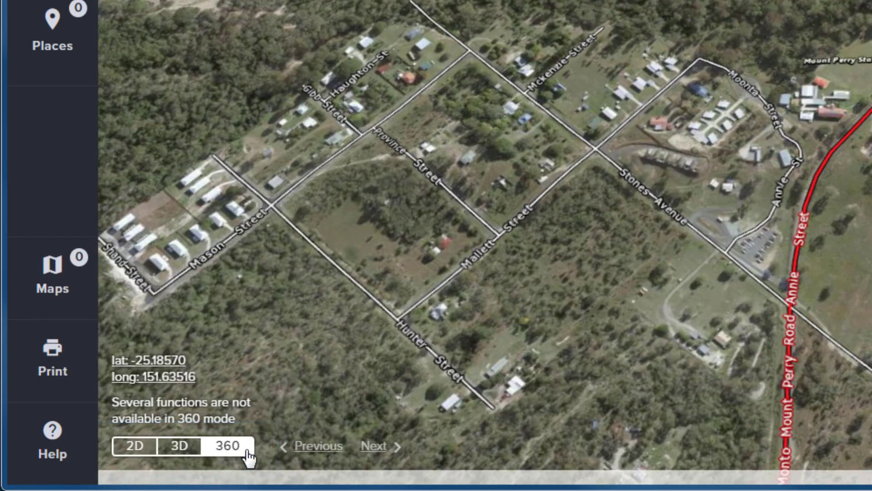
pyautogui.click(249, 454)
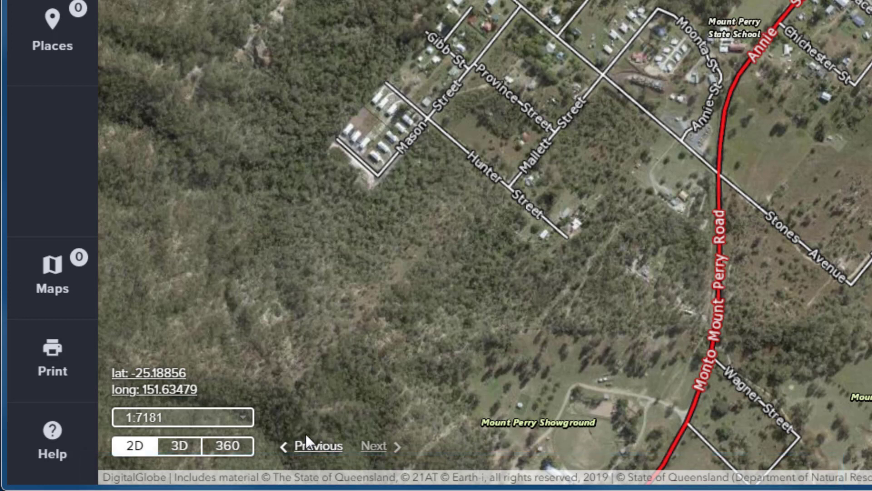
# Check the preset scales, then cycle coordinates through DMS and MGA metres back to decimal.
pyautogui.click(245, 419)
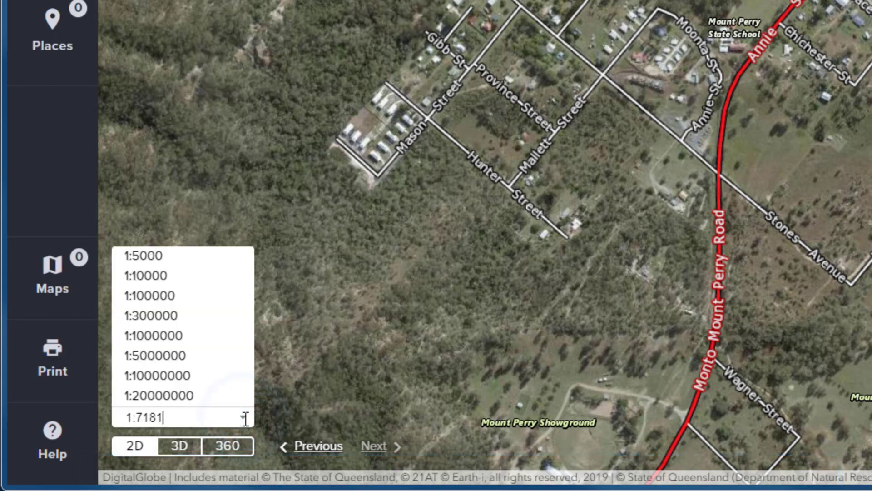
pyautogui.click(287, 410)
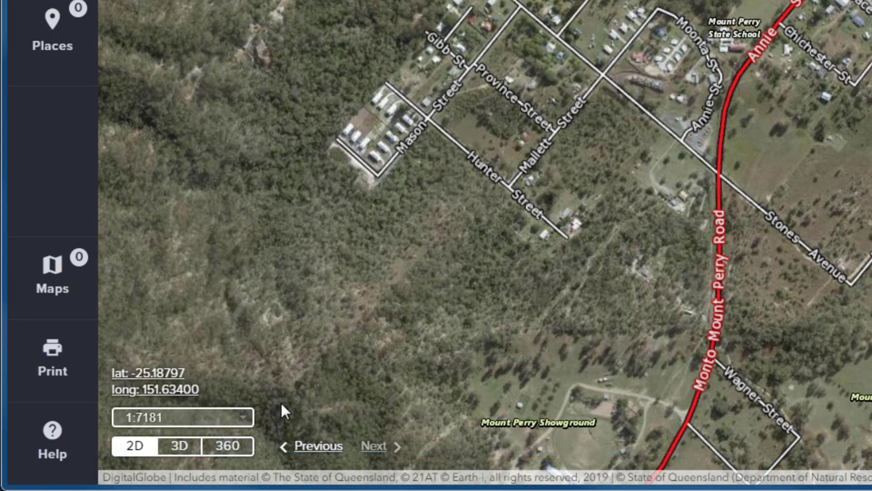
pyautogui.click(177, 391)
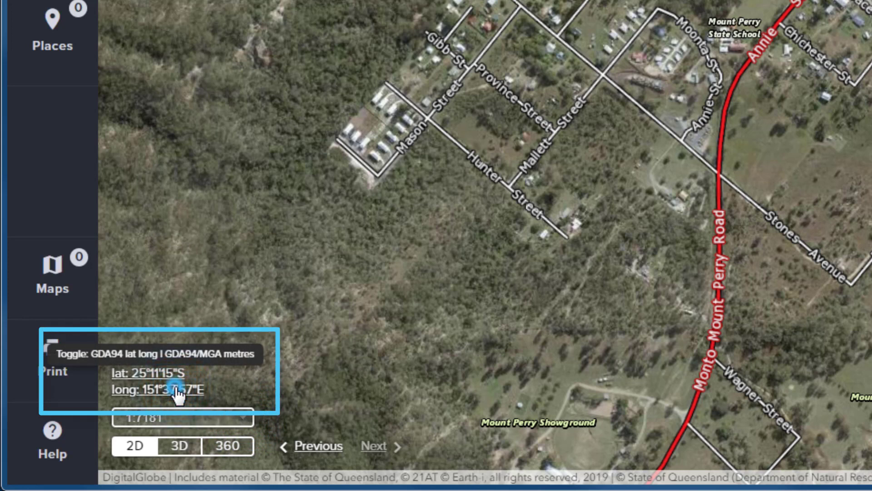
pyautogui.click(177, 391)
pyautogui.click(182, 389)
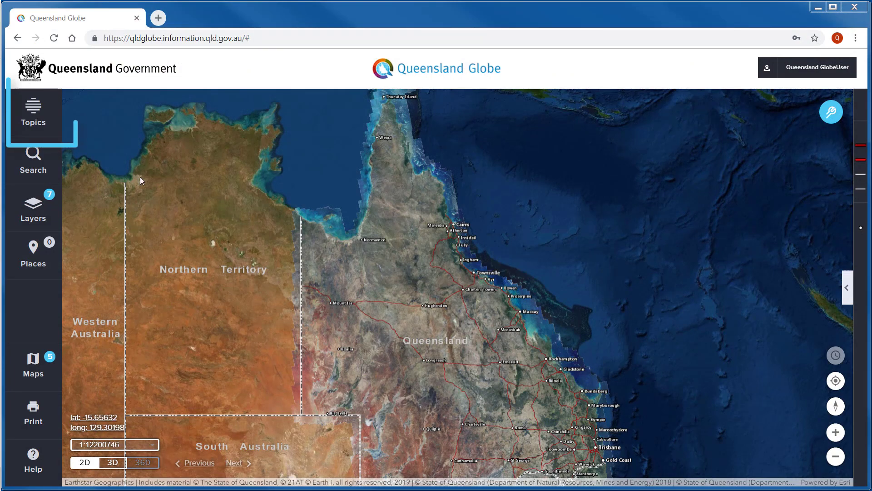
pyautogui.click(55, 118)
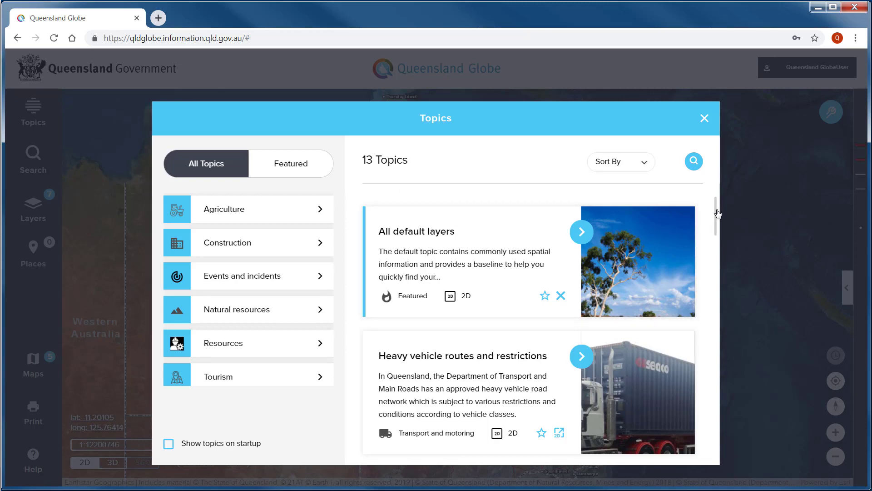
pyautogui.moveTo(716, 217); pyautogui.dragTo(715, 313)
pyautogui.click(76, 161)
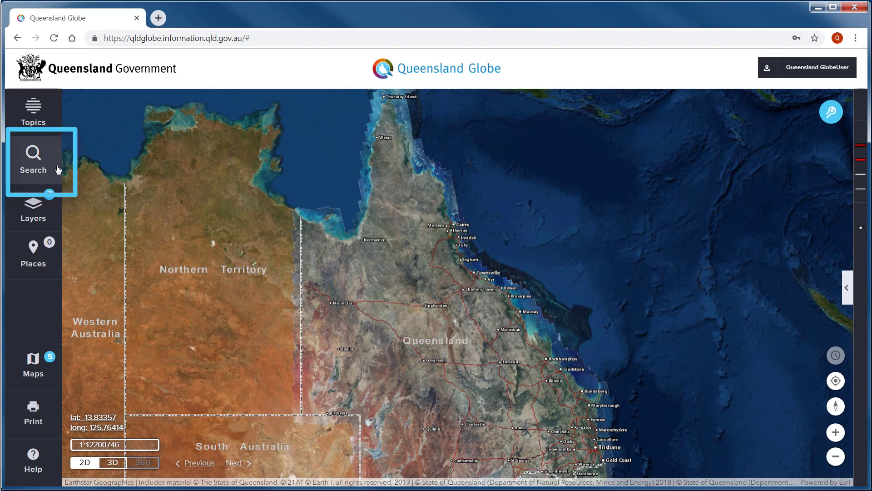
# Open the map layers list and toggle Population centres off and back on.
pyautogui.click(58, 169)
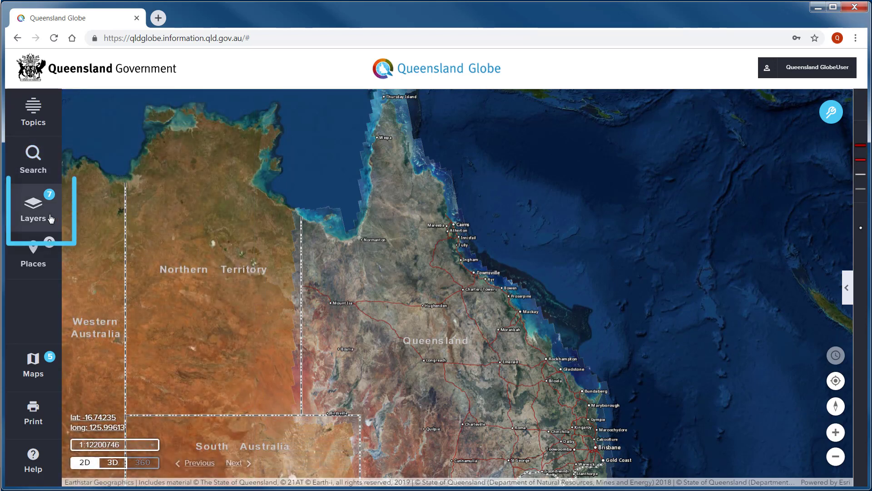
pyautogui.click(51, 218)
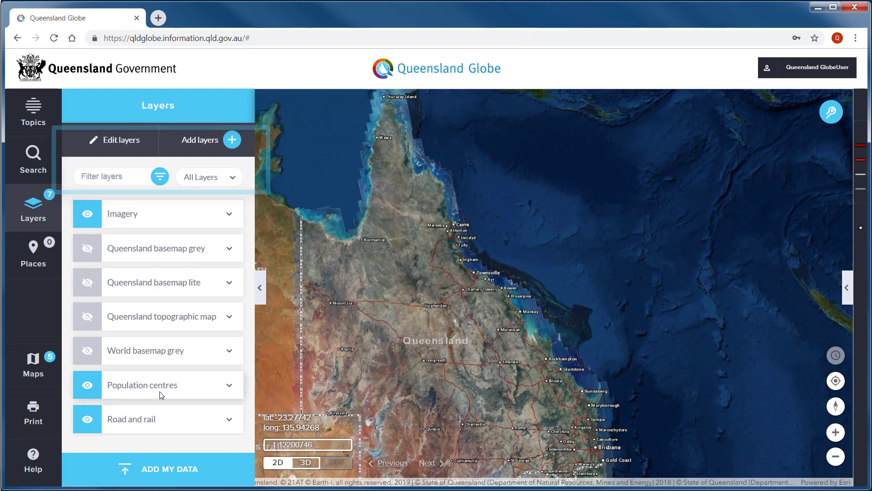
pyautogui.click(101, 395)
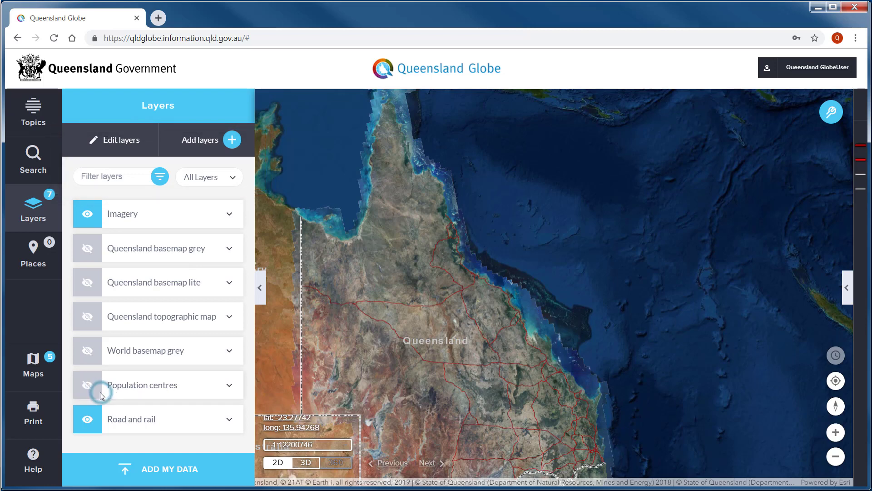
pyautogui.click(100, 394)
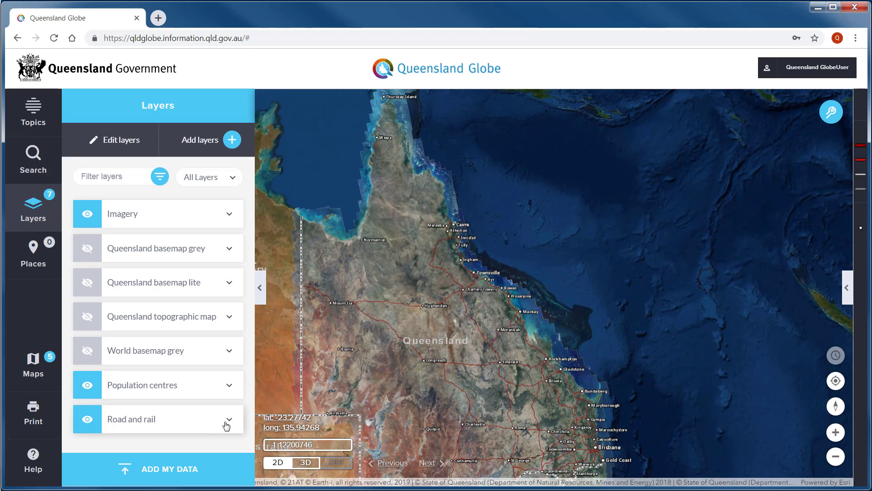
# Expand the Road and rail layer's options and open the ADD MY DATA upload screen.
pyautogui.click(230, 422)
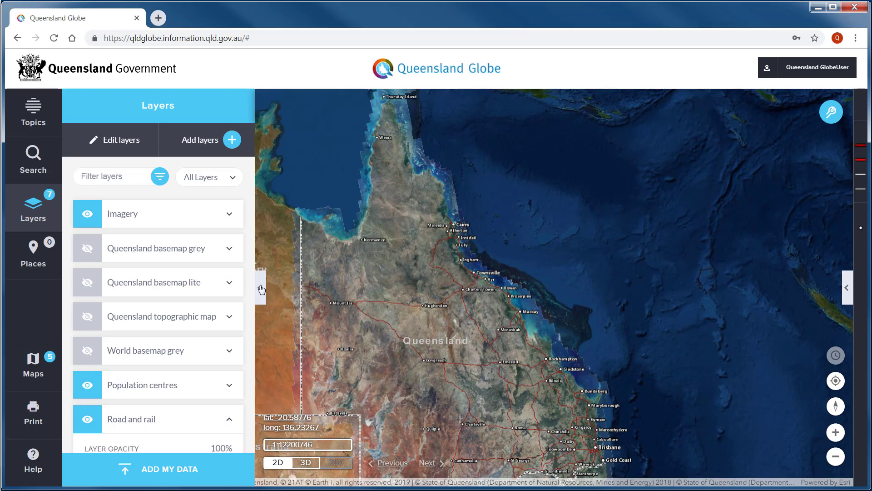
pyautogui.moveTo(245, 260); pyautogui.dragTo(244, 331)
pyautogui.scroll(-1, 244, 332)
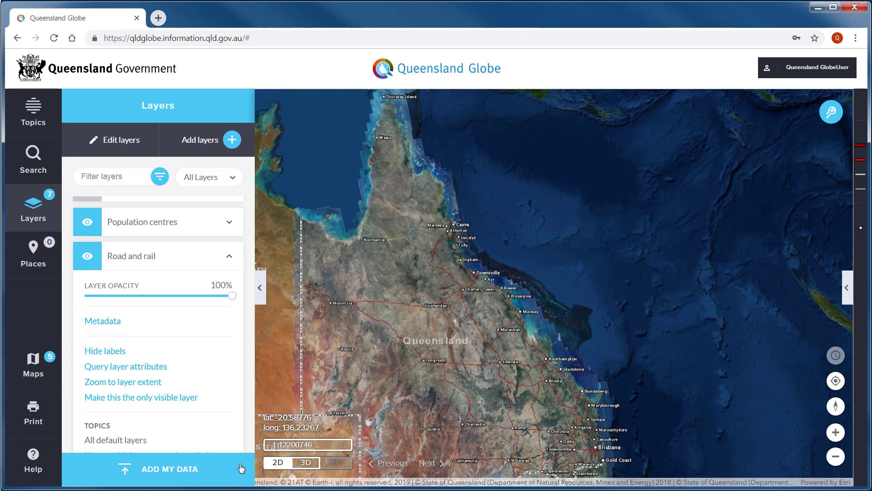
pyautogui.click(242, 469)
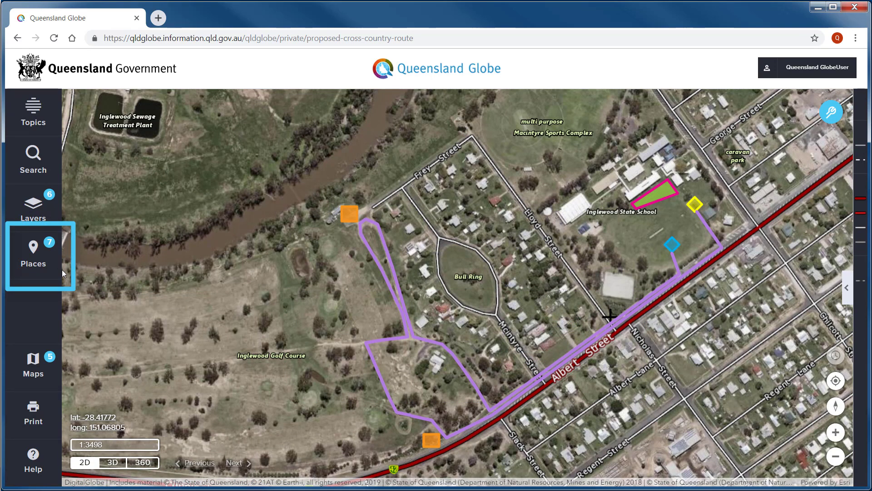
# In Places, turn on the map label for the Starting point's name.
pyautogui.click(35, 254)
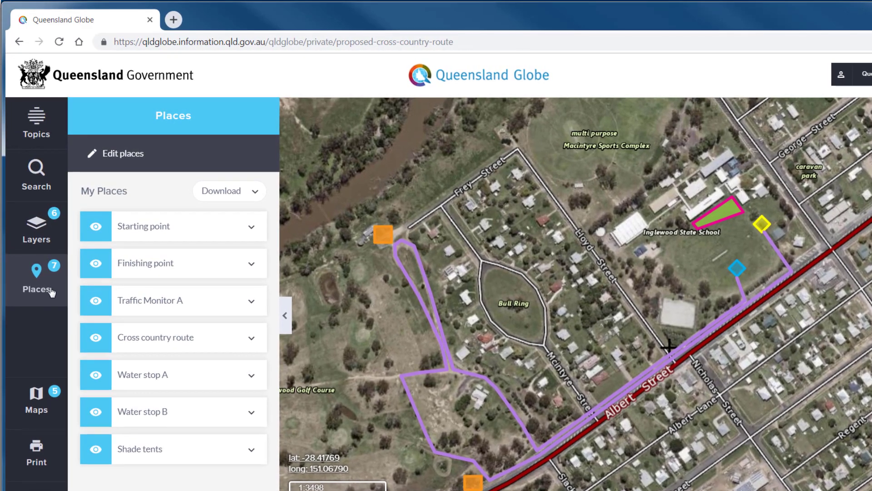
pyautogui.click(253, 228)
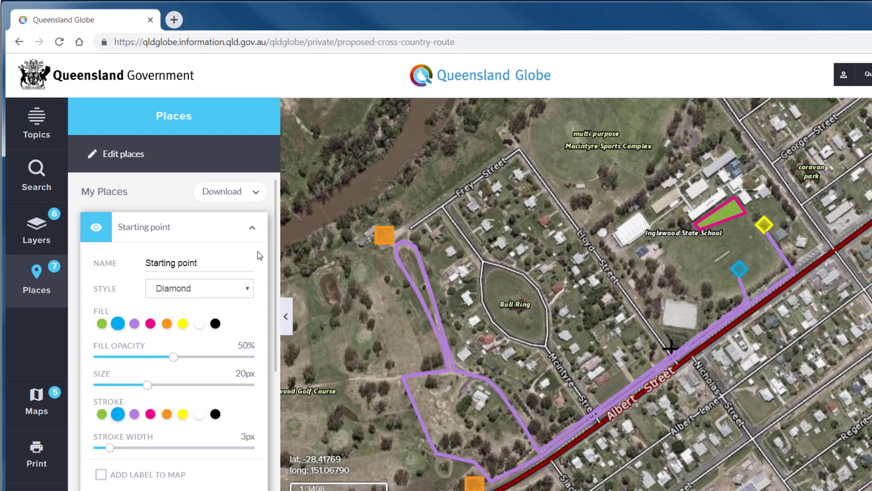
pyautogui.moveTo(276, 285); pyautogui.dragTo(276, 343)
pyautogui.click(101, 365)
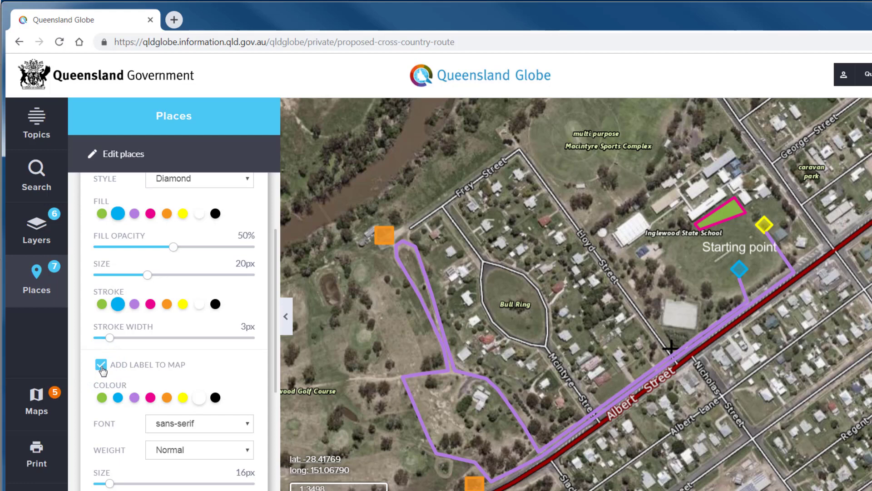
pyautogui.moveTo(276, 311); pyautogui.dragTo(275, 396)
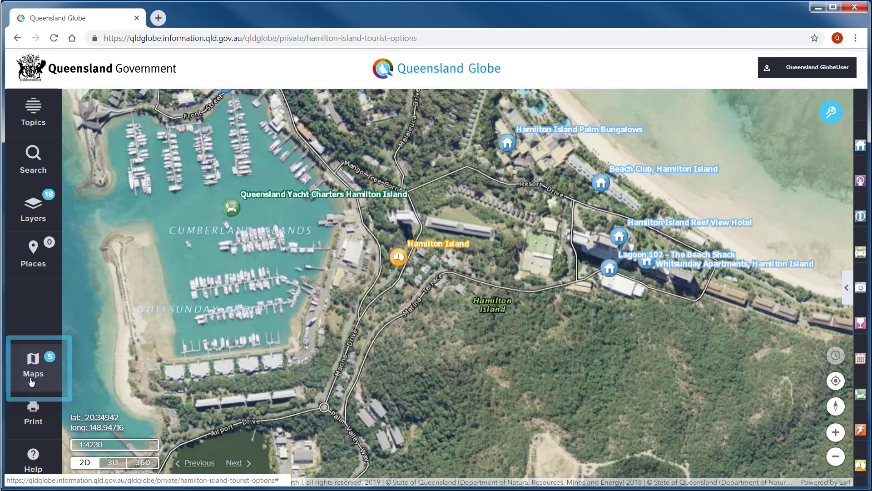
pyautogui.click(30, 381)
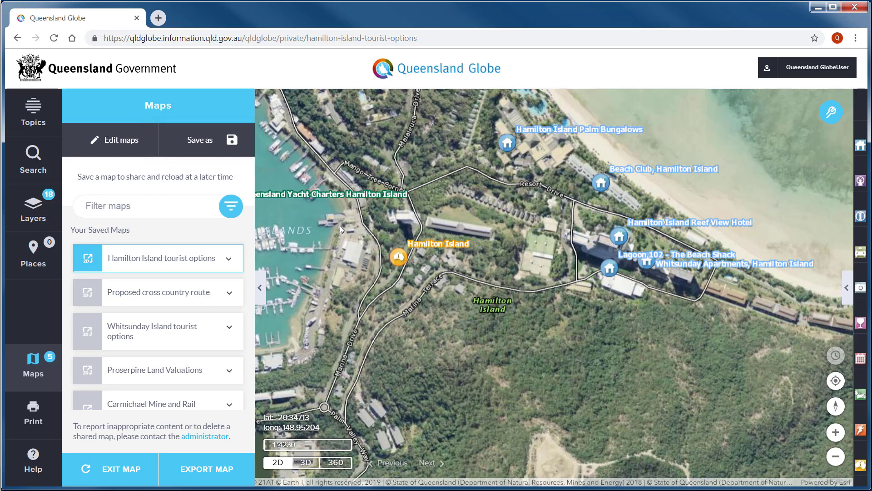
pyautogui.click(231, 260)
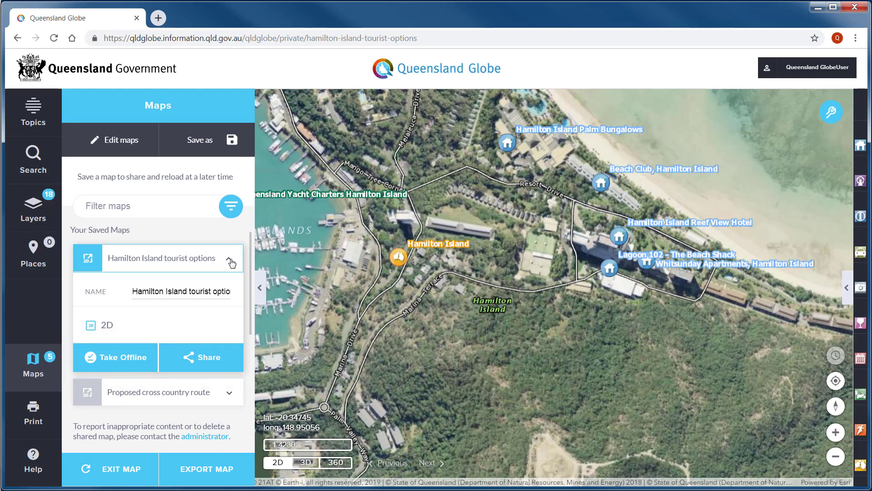
pyautogui.click(260, 287)
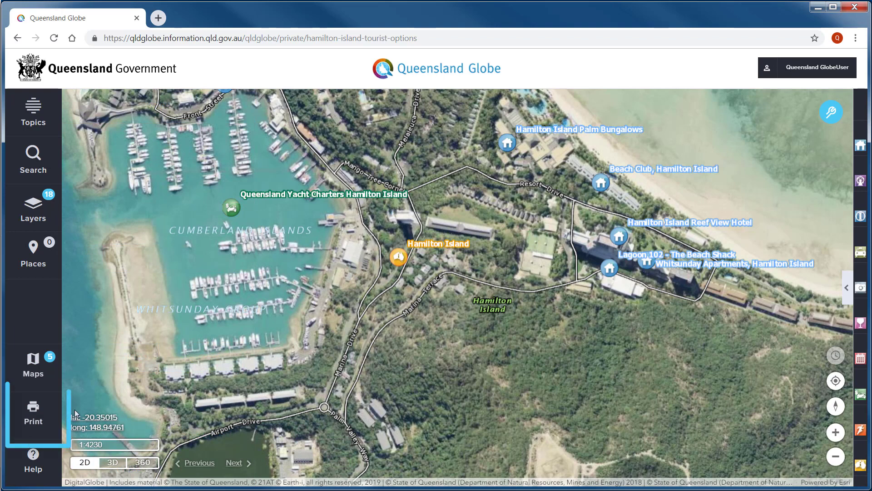
# Make a landscape print preview titled 'Hamilton Island' and show its PDF and PNG output options.
pyautogui.click(50, 413)
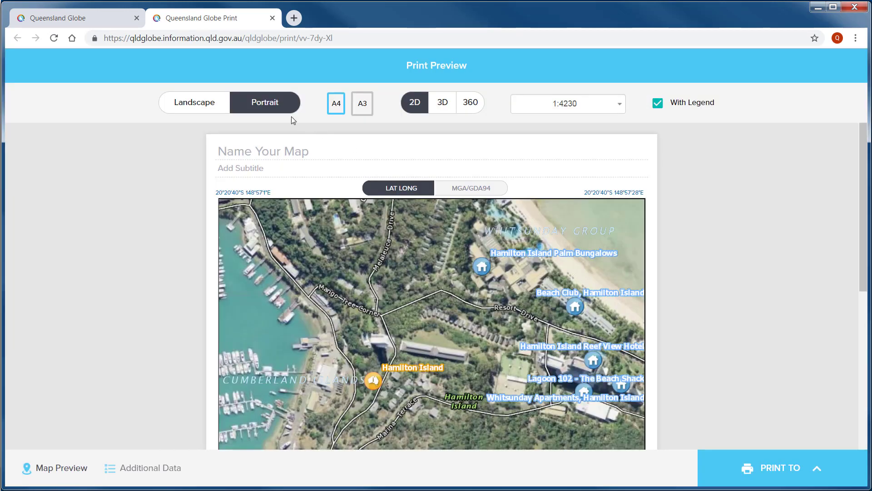
pyautogui.click(218, 102)
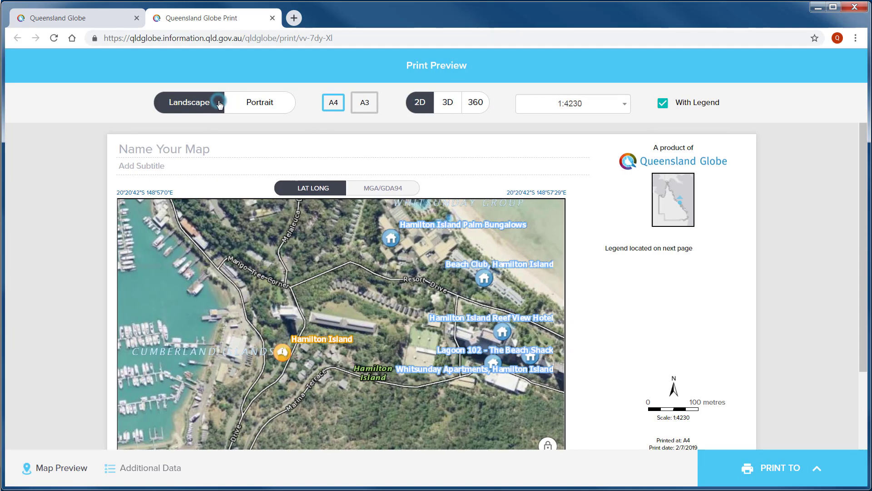
pyautogui.click(220, 148)
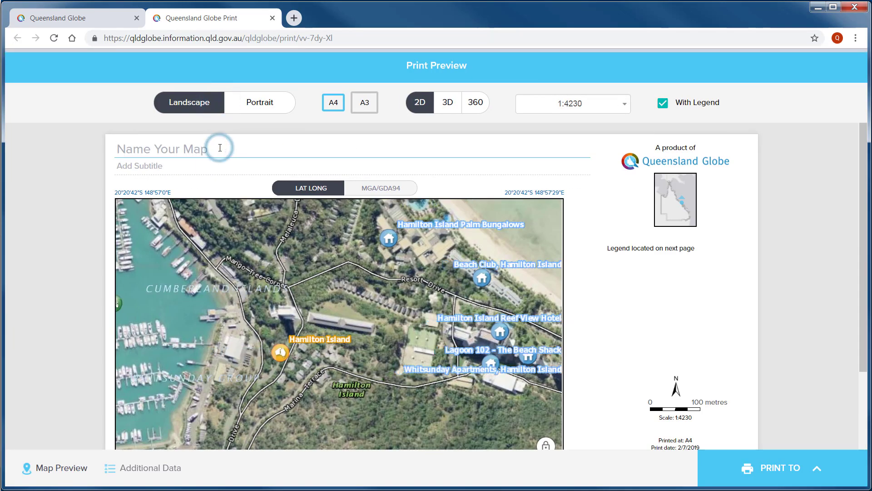
pyautogui.write('Hamilton Island')
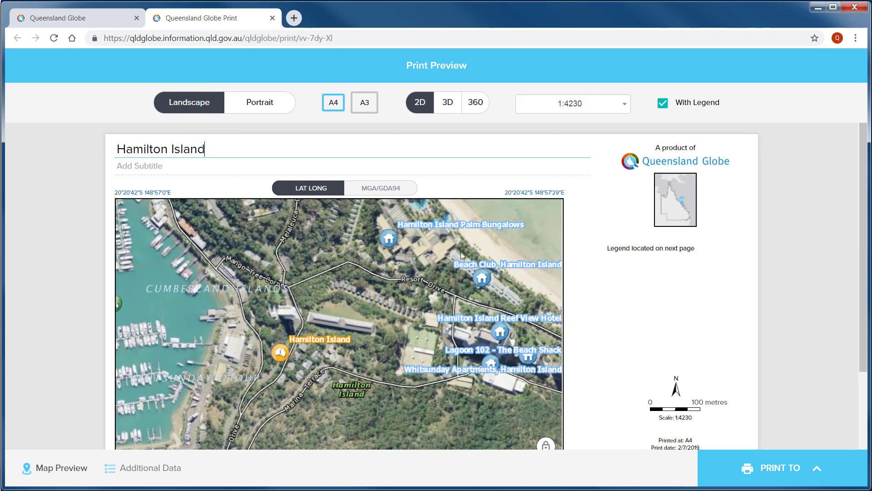
pyautogui.click(818, 472)
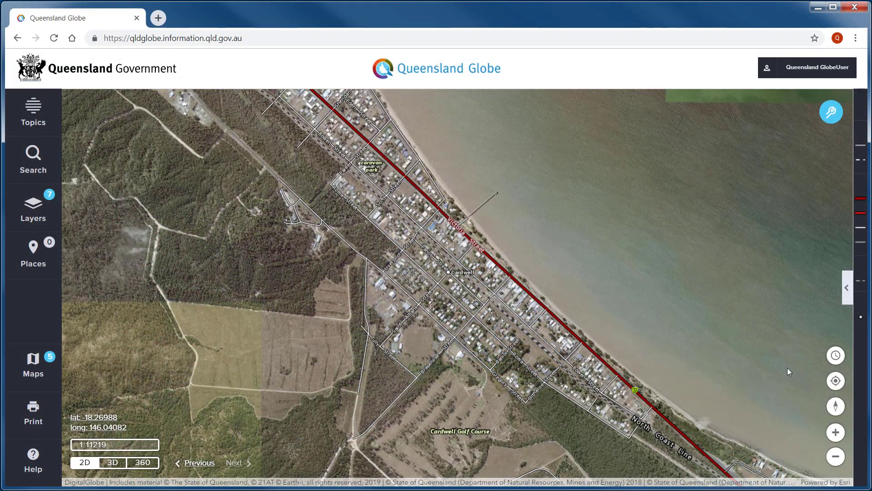
# Show past aerial imagery for the area and browse the gallery of historic image frames.
pyautogui.click(836, 355)
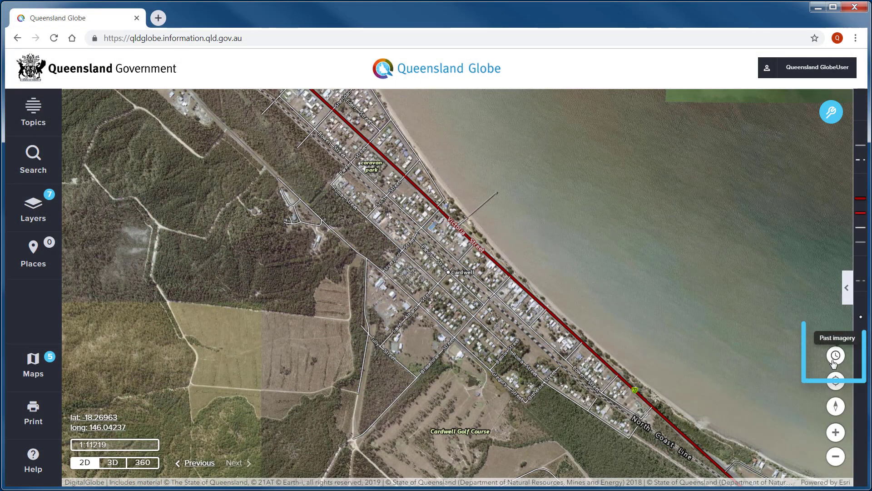
pyautogui.click(836, 355)
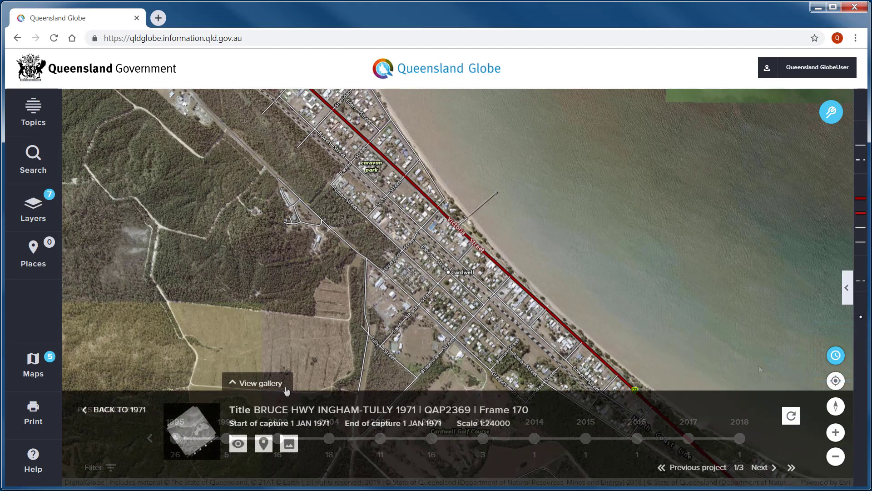
pyautogui.click(284, 386)
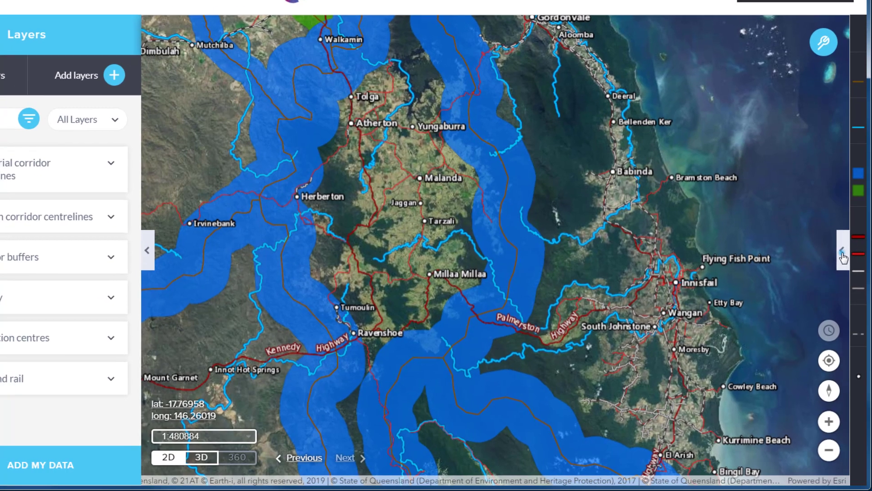
# Open the legend and hide the Corridor buffers layer to remove the blue buffer zones.
pyautogui.click(842, 250)
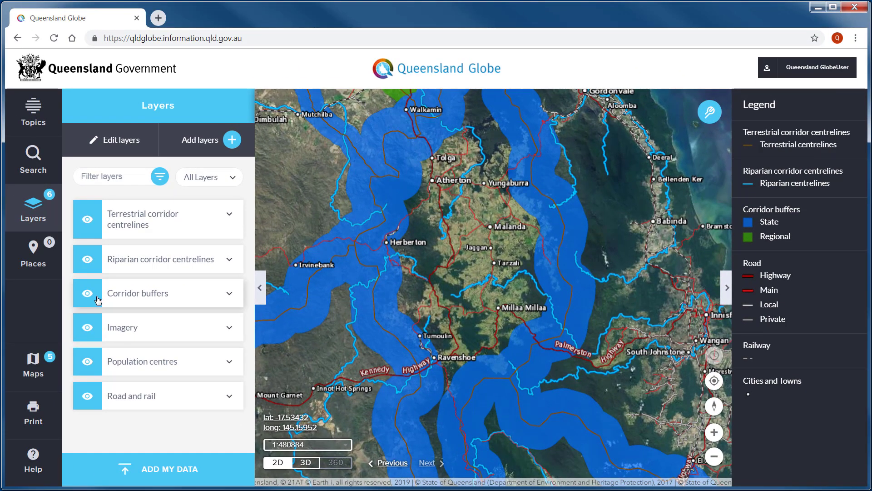
pyautogui.click(96, 300)
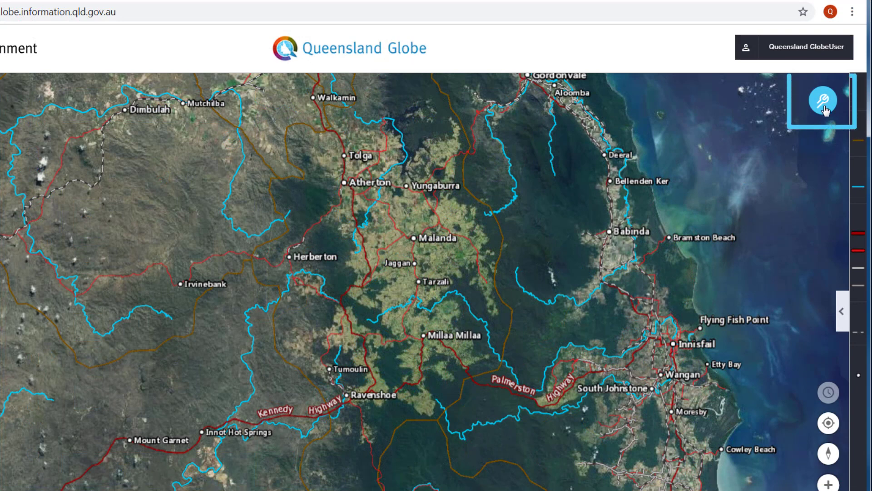
# Open the map tools, toggle Identify on and off, and check the measurement units.
pyautogui.click(824, 103)
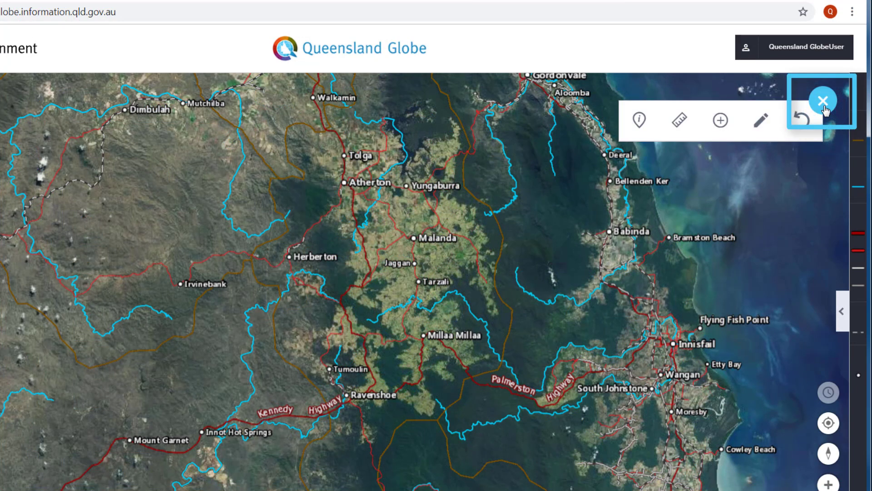
pyautogui.click(640, 122)
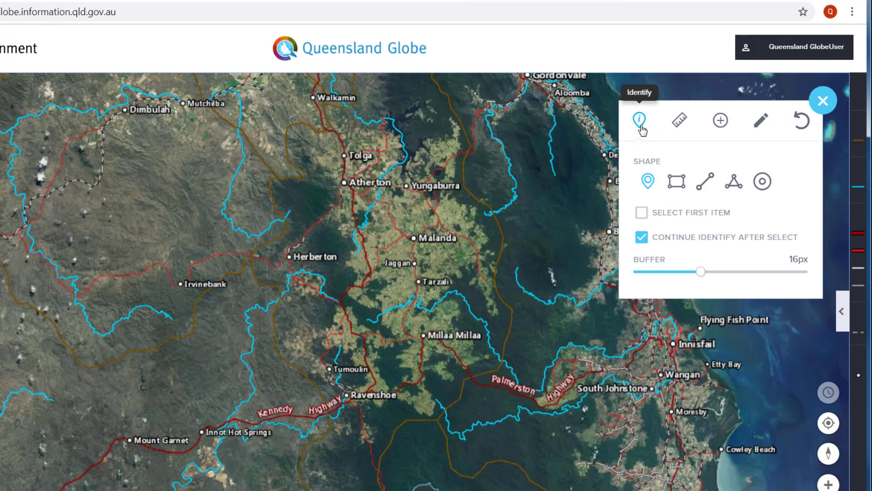
pyautogui.click(641, 128)
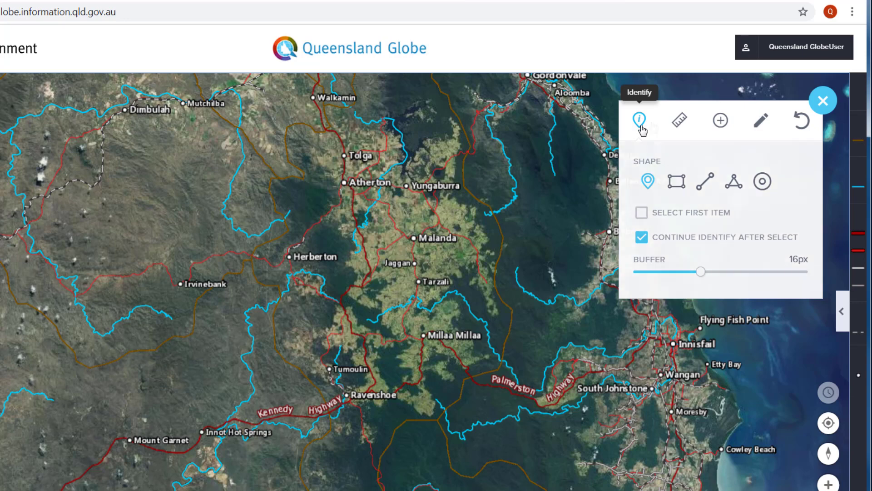
pyautogui.click(680, 121)
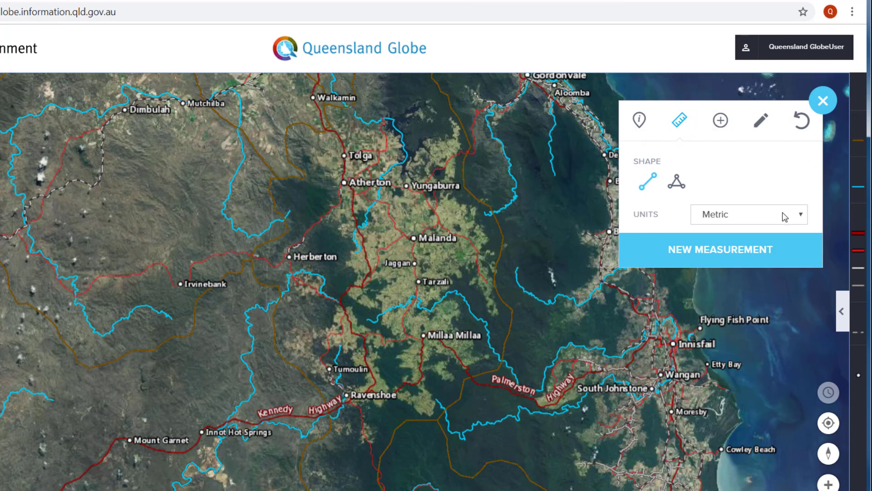
pyautogui.click(803, 219)
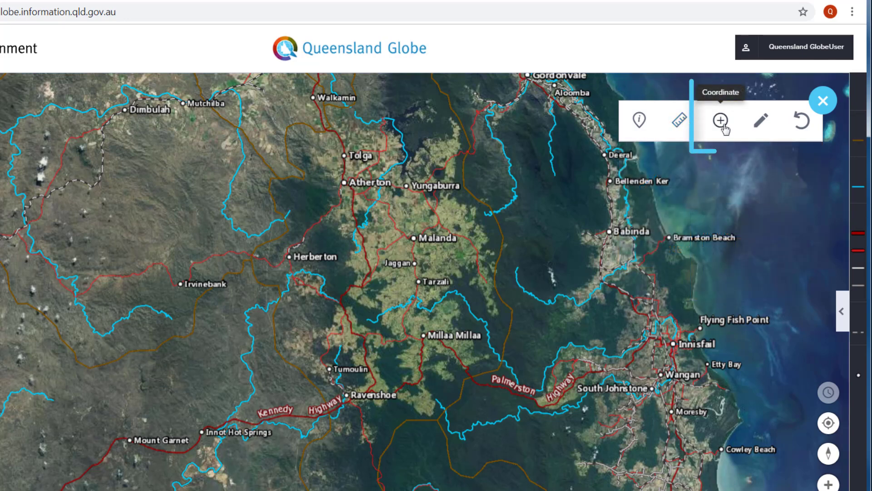
# Review coordinate systems for adding a place by coordinates, then show the Draw Places options.
pyautogui.click(724, 127)
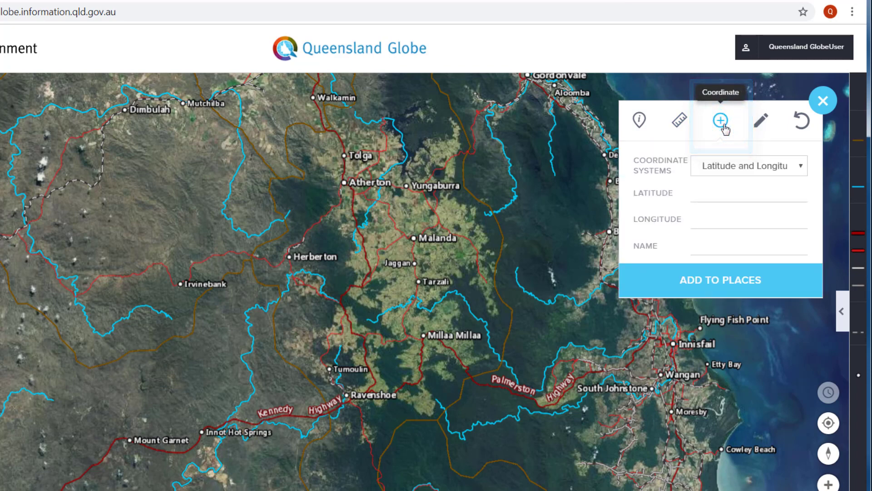
pyautogui.click(799, 172)
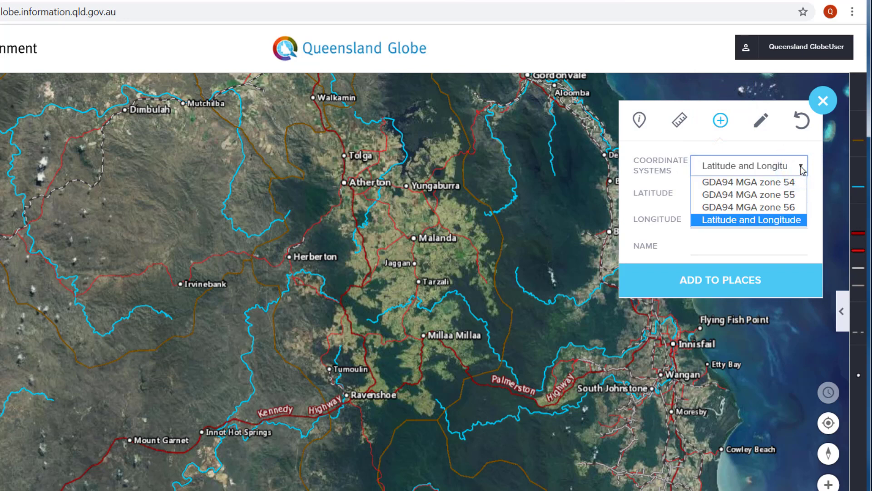
pyautogui.click(762, 127)
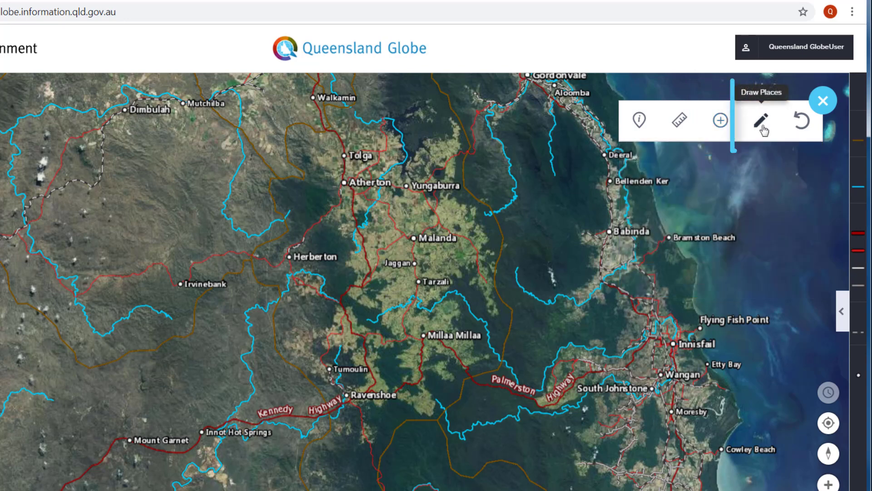